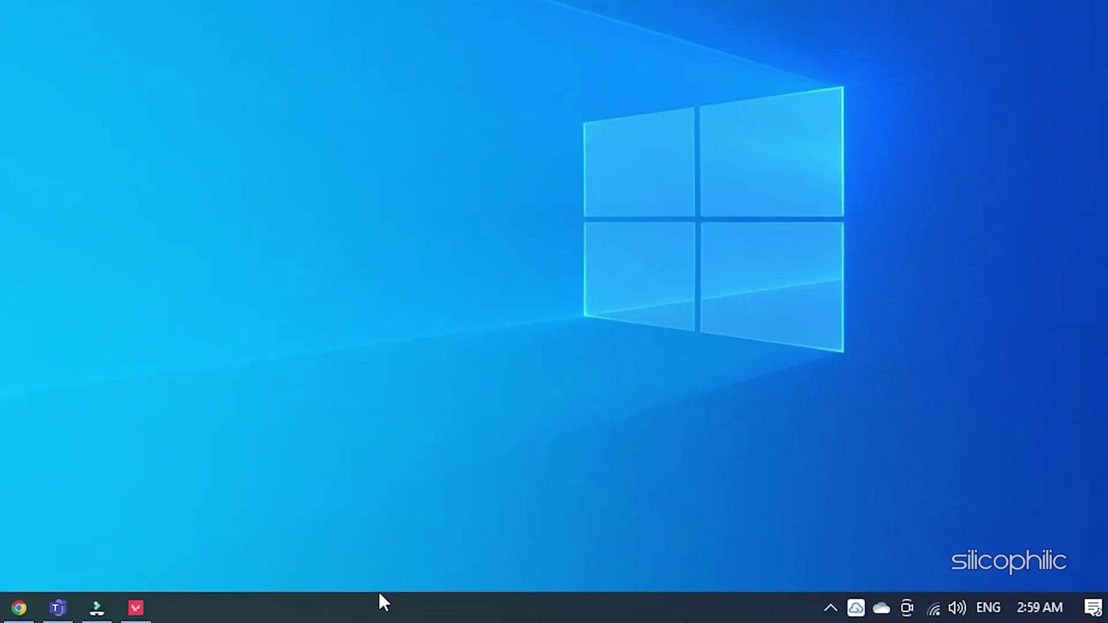
End the VALORANT task from Task Manager, then close Task Manager.
{"action": "right_click", "coordinate": [533, 606]}
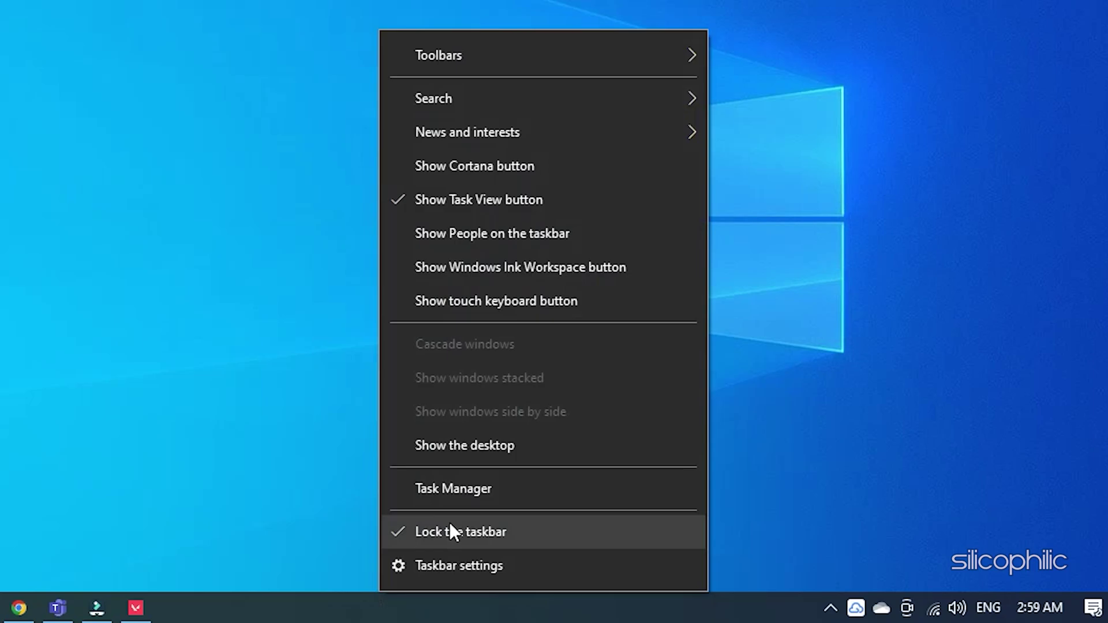
{"action": "left_click", "coordinate": [453, 495]}
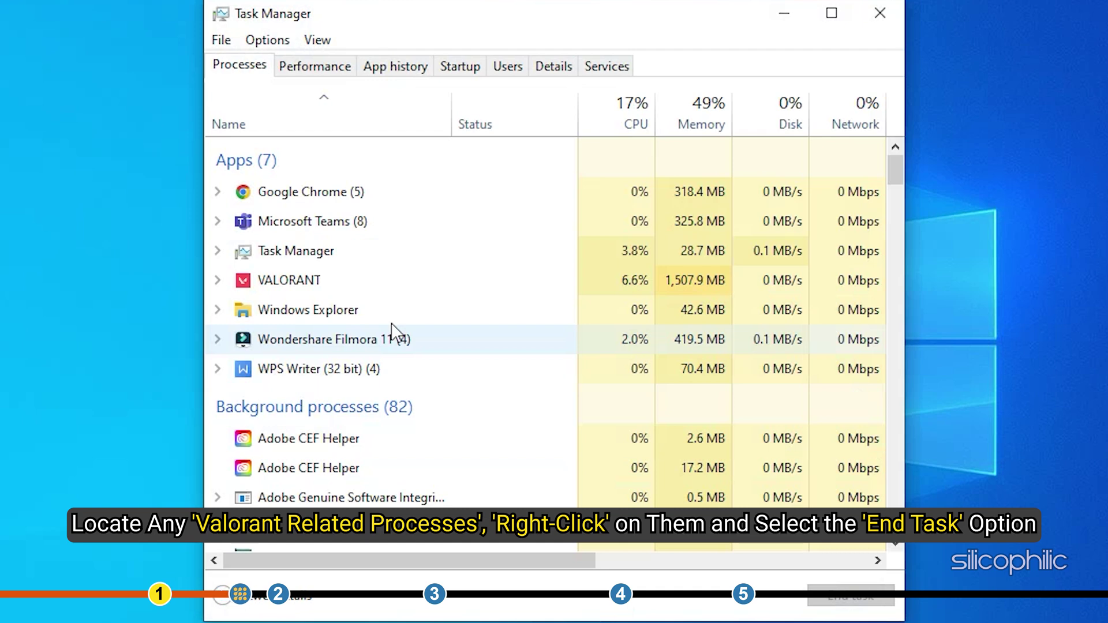
{"action": "right_click", "coordinate": [398, 283]}
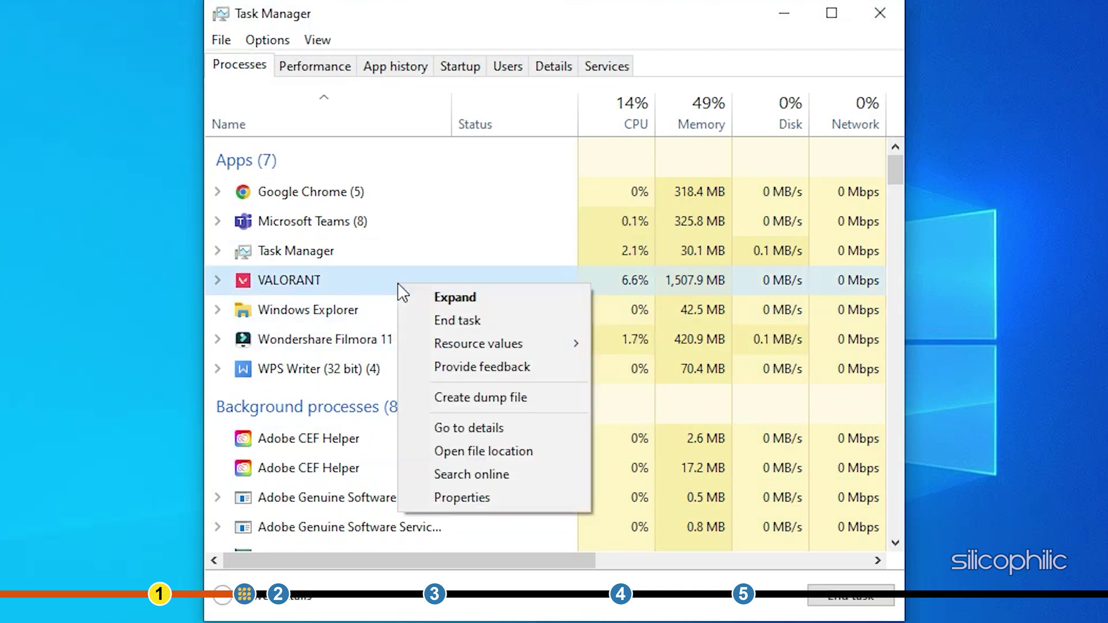
{"action": "left_click", "coordinate": [420, 323]}
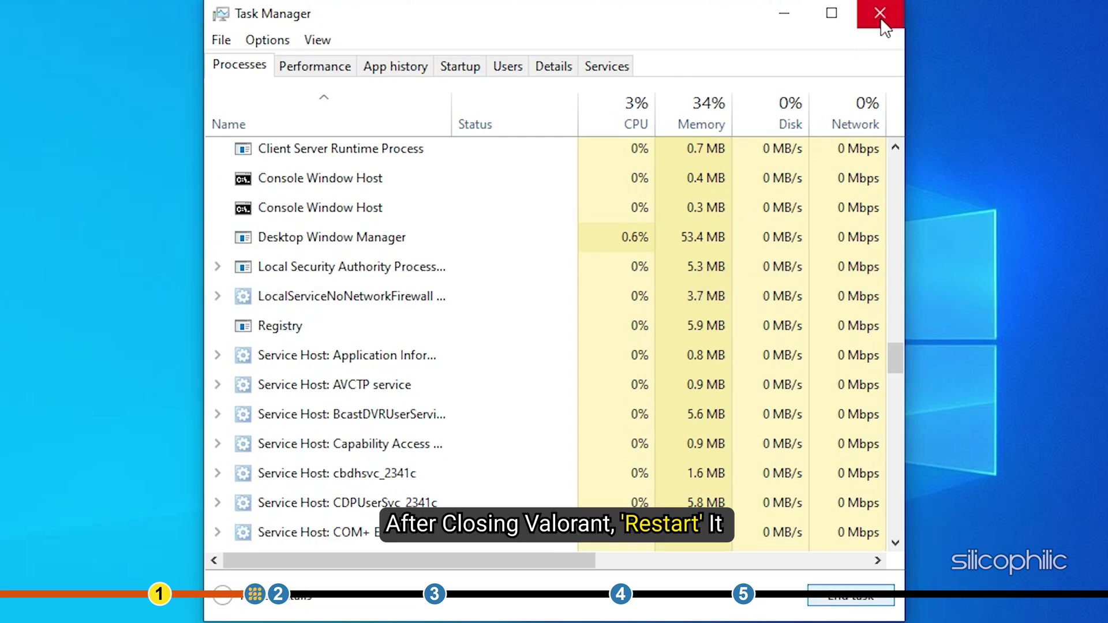
{"action": "left_click", "coordinate": [879, 12]}
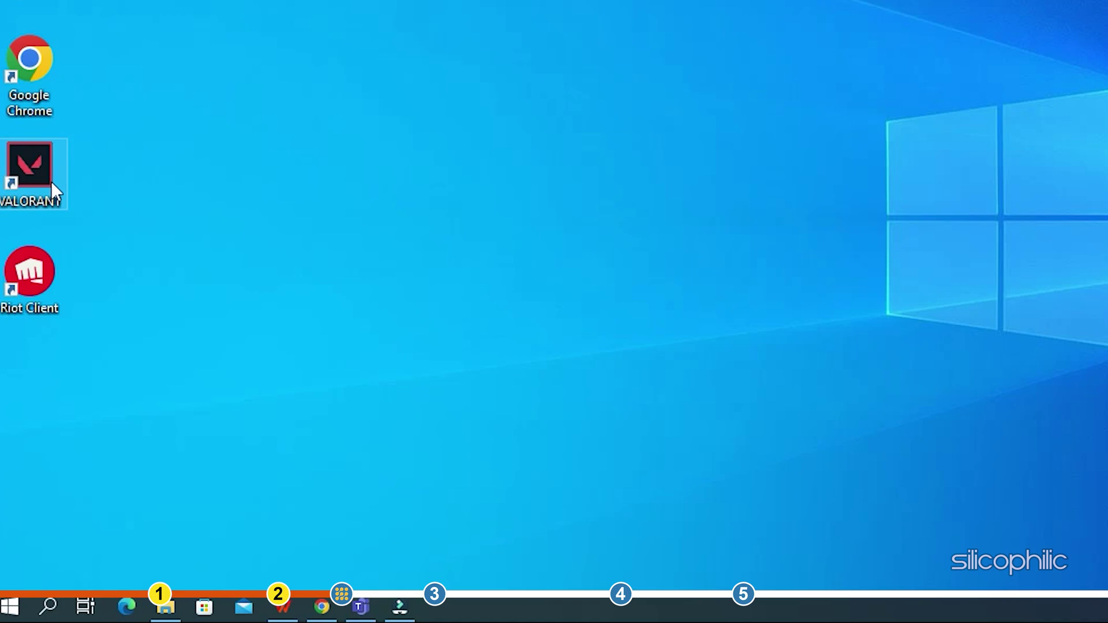
Tick 'Disable fullscreen optimizations' in the VALORANT shortcut's Compatibility properties and apply it.
{"action": "right_click", "coordinate": [51, 181]}
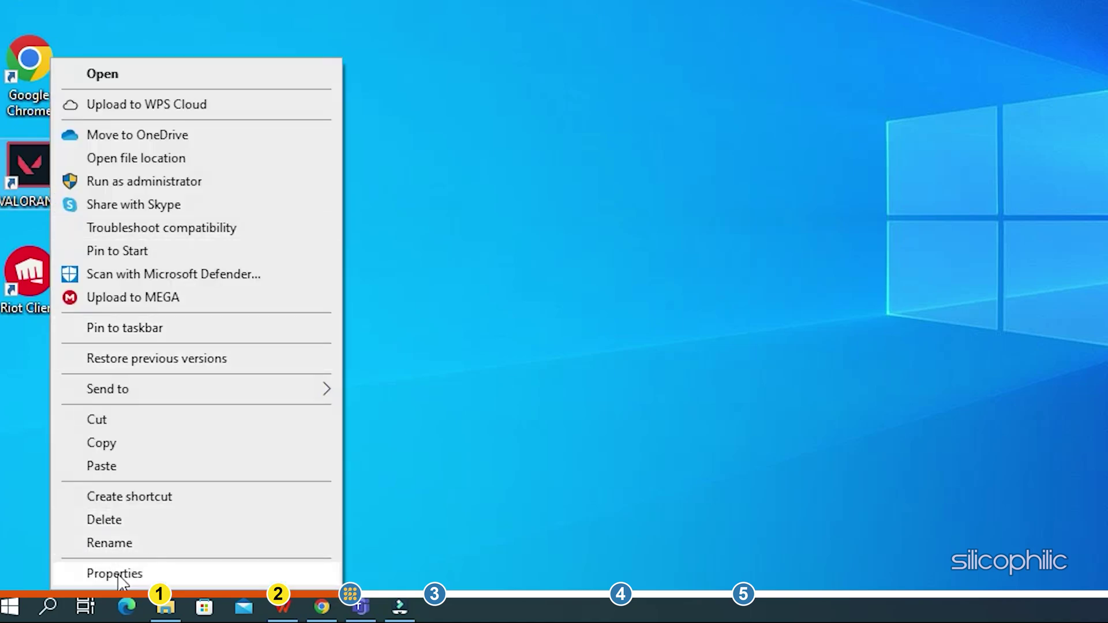
{"action": "left_click", "coordinate": [114, 573]}
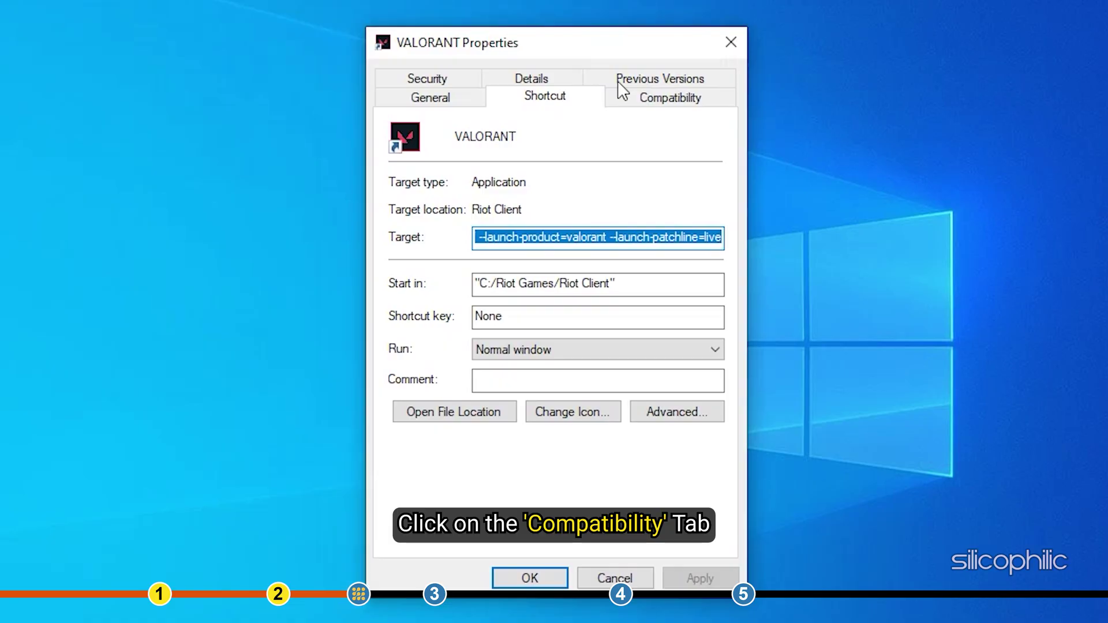
{"action": "left_click", "coordinate": [672, 100]}
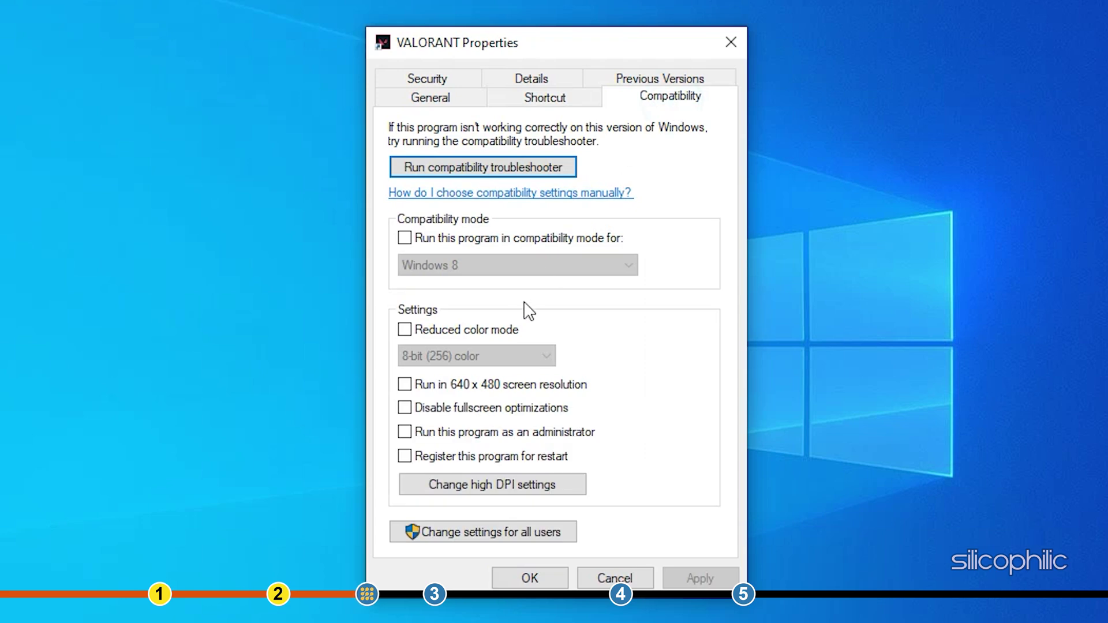
{"action": "left_click", "coordinate": [405, 409]}
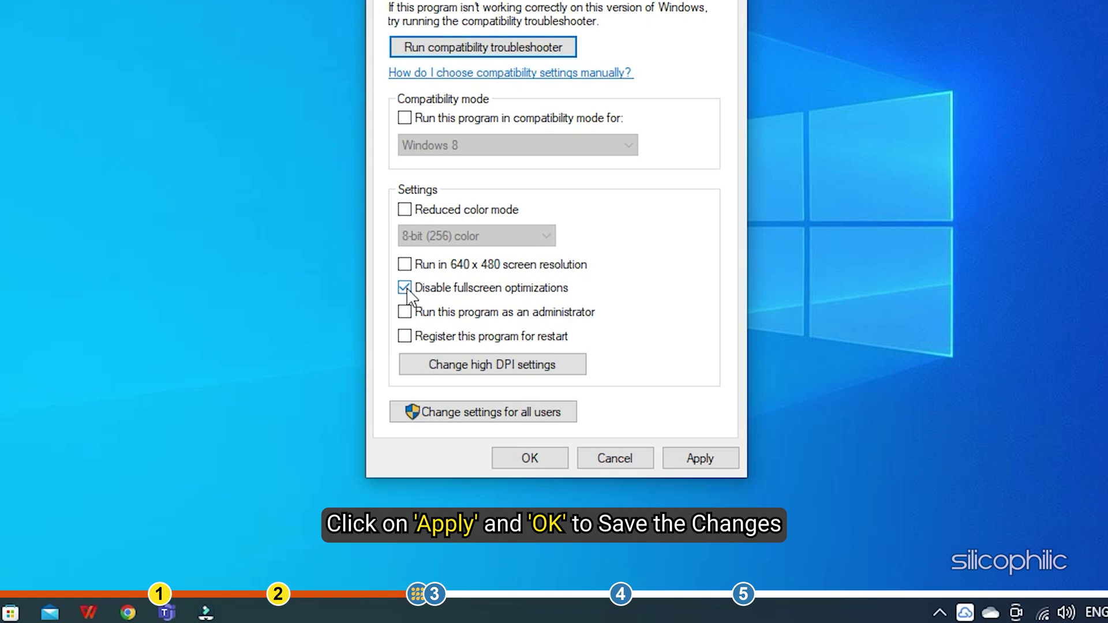
{"action": "left_click", "coordinate": [699, 459]}
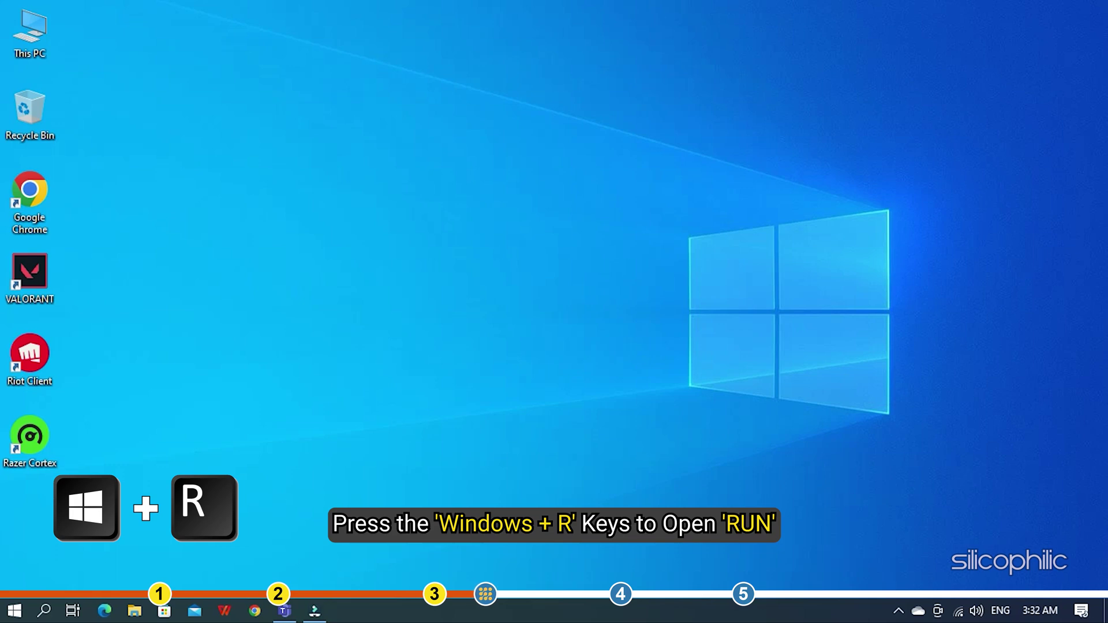
Run appwiz.cpl and choose Uninstall on Razer Cortex in the installed programs list.
{"action": "key", "text": "super+r"}
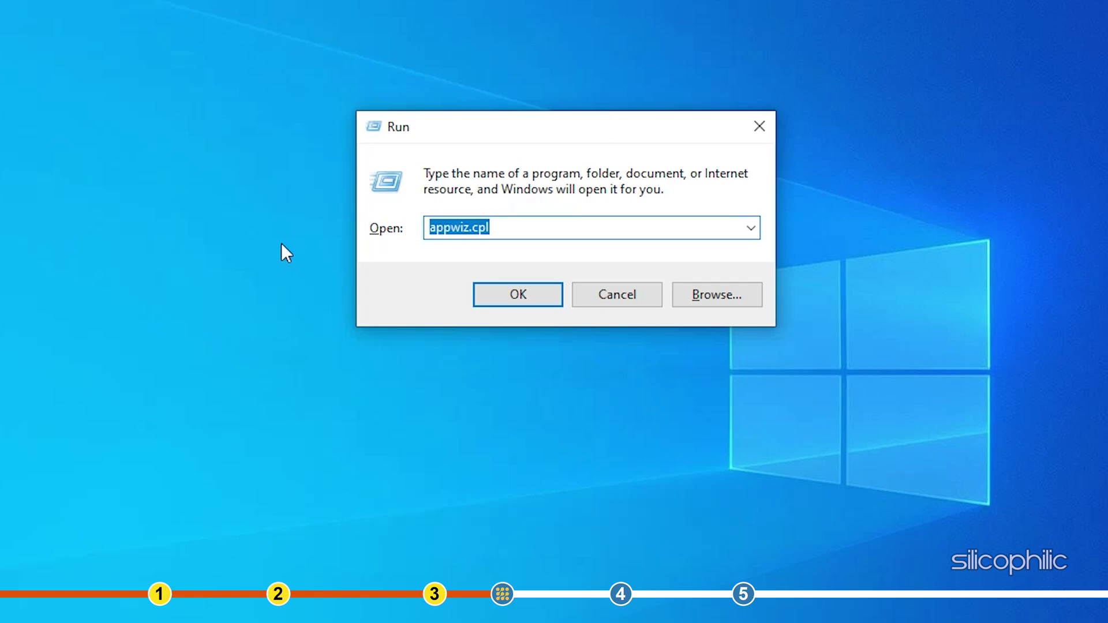
{"action": "left_click", "coordinate": [525, 291]}
{"action": "scroll", "coordinate": [512, 401], "scroll_direction": "down", "scroll_amount": 5}
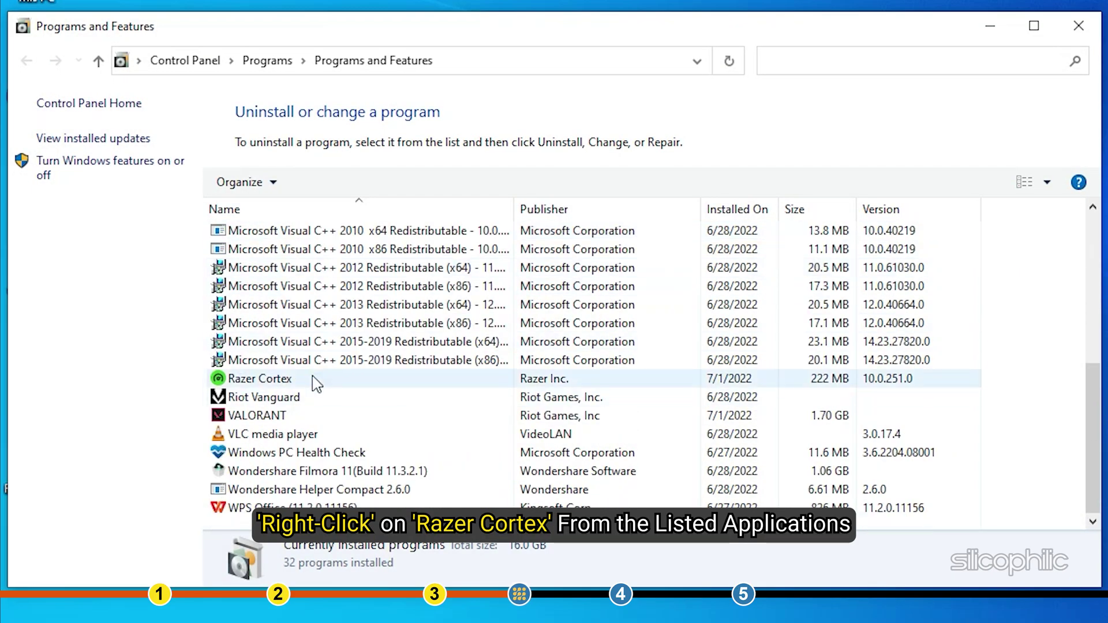
{"action": "left_click", "coordinate": [315, 382]}
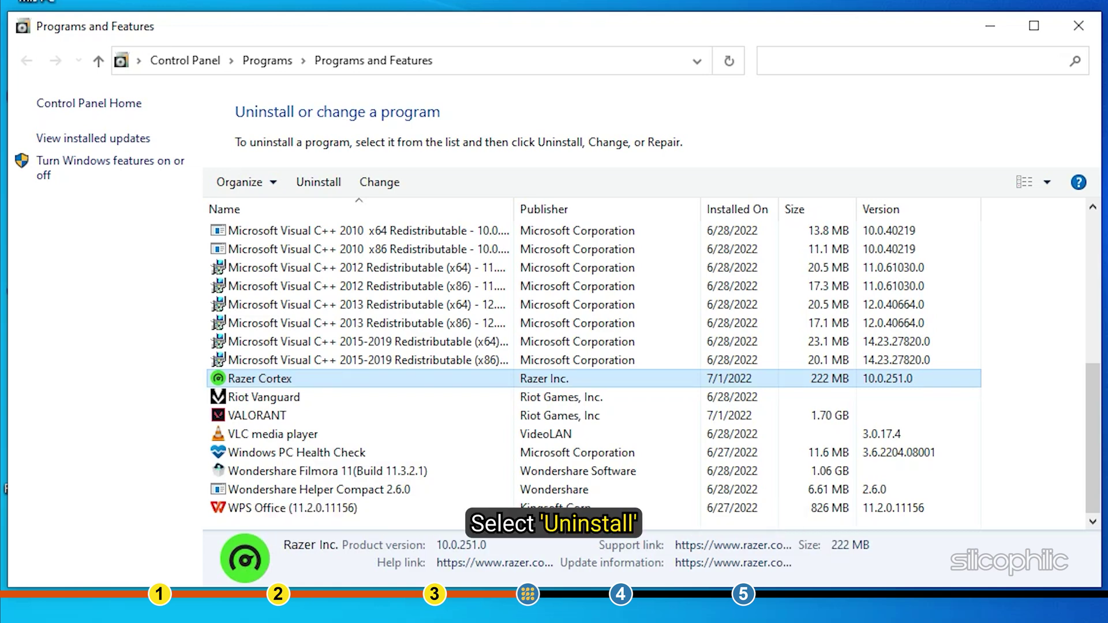
{"action": "right_click", "coordinate": [301, 381]}
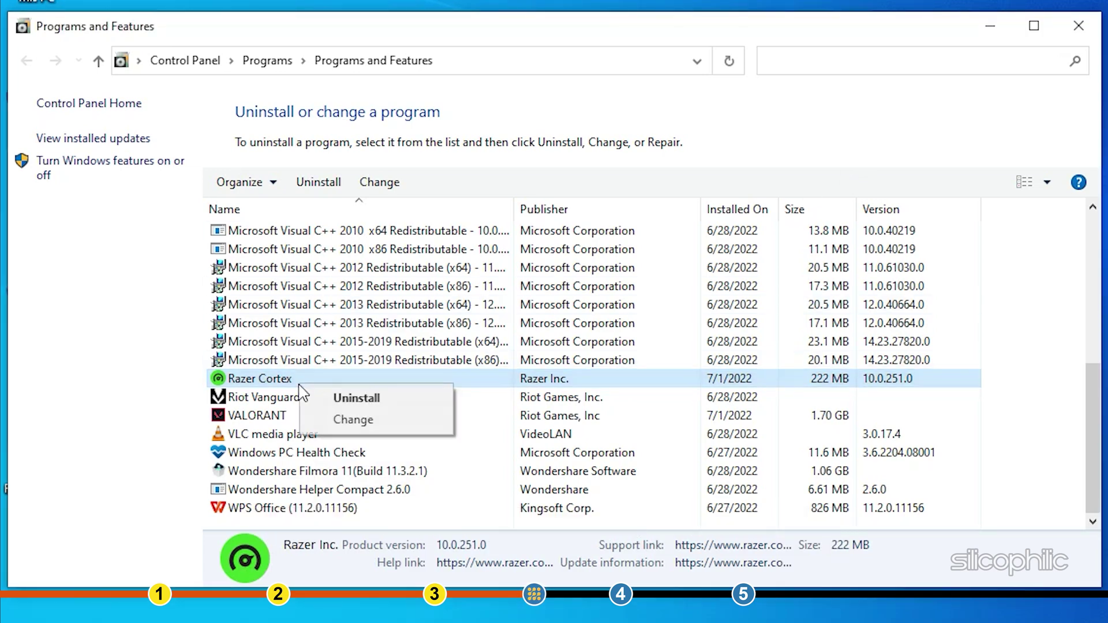
{"action": "left_click", "coordinate": [349, 399]}
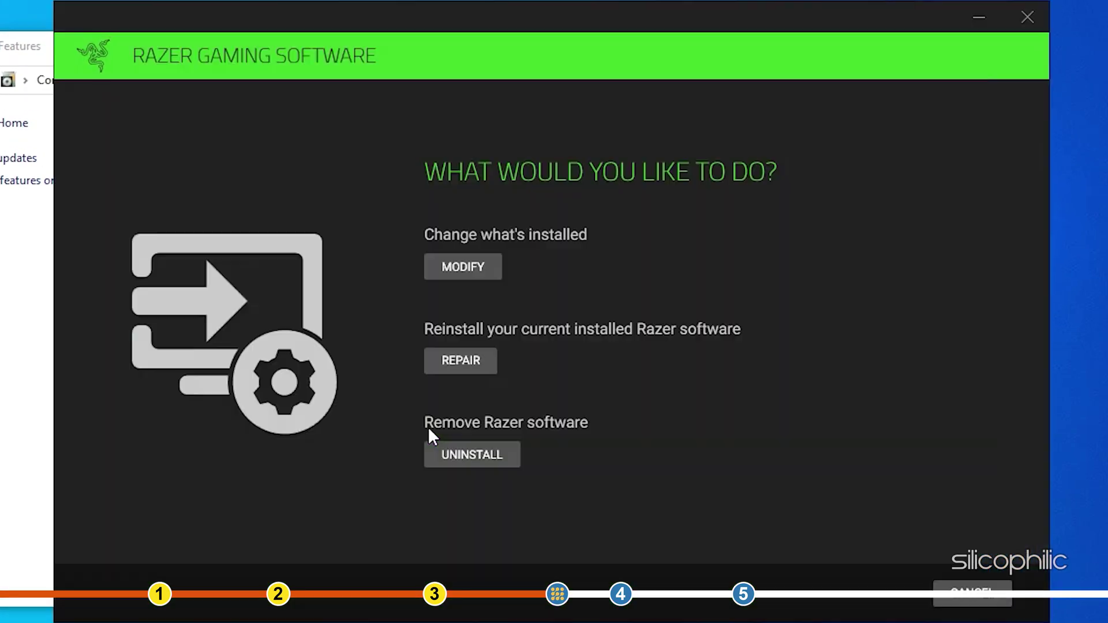
Confirm removal of Razer Cortex in Razer Gaming Software, then close Programs and Features.
{"action": "left_click", "coordinate": [473, 453]}
{"action": "left_click", "coordinate": [276, 181]}
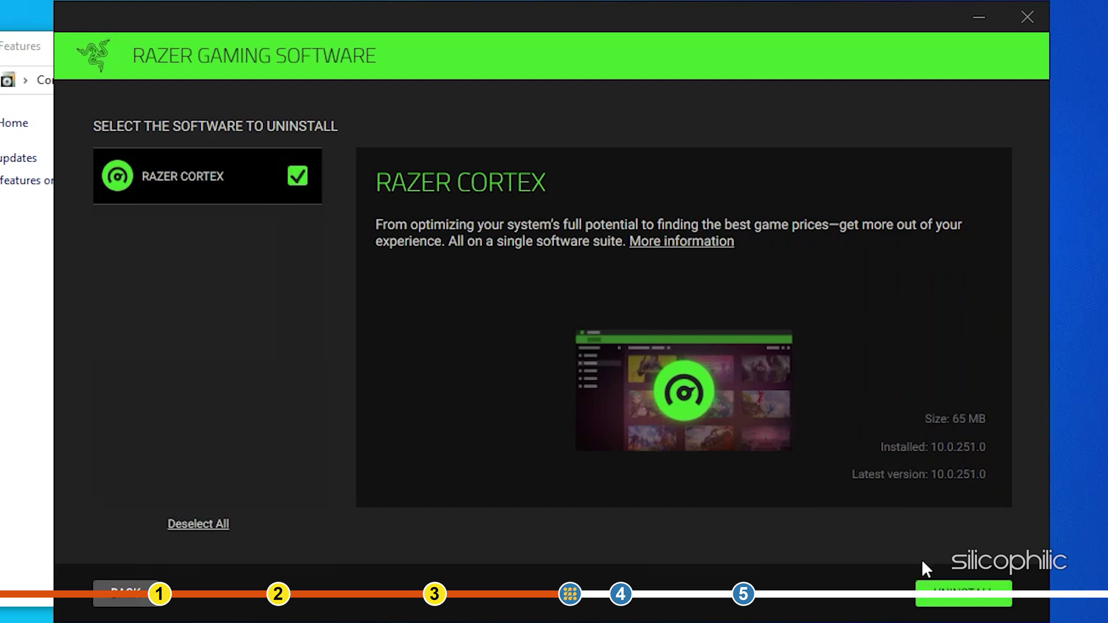
{"action": "left_click", "coordinate": [934, 594]}
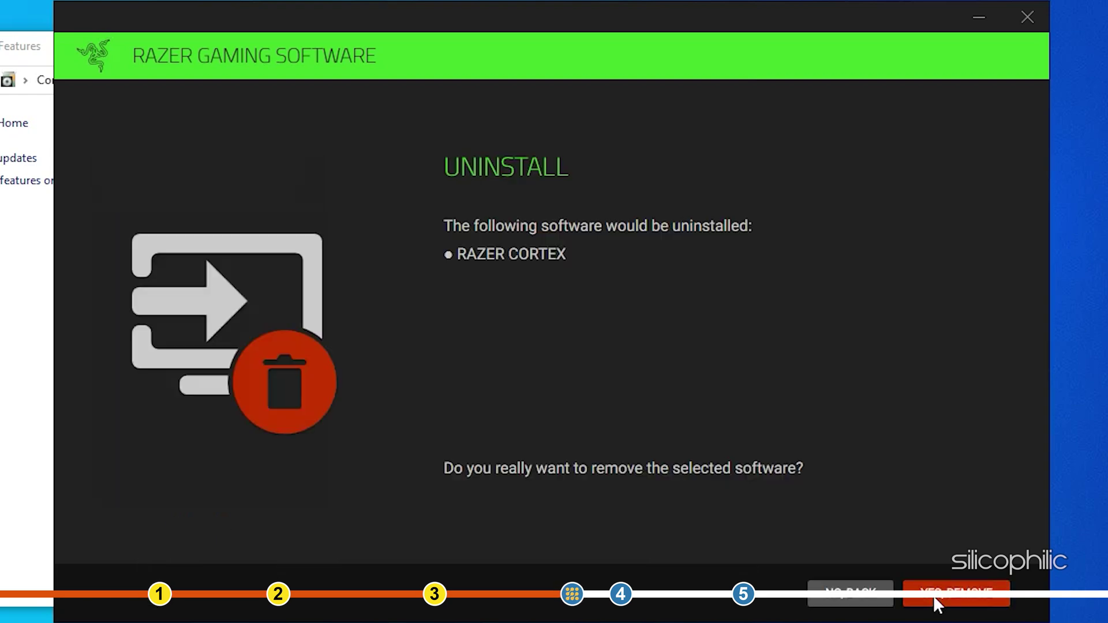
{"action": "left_click", "coordinate": [970, 599]}
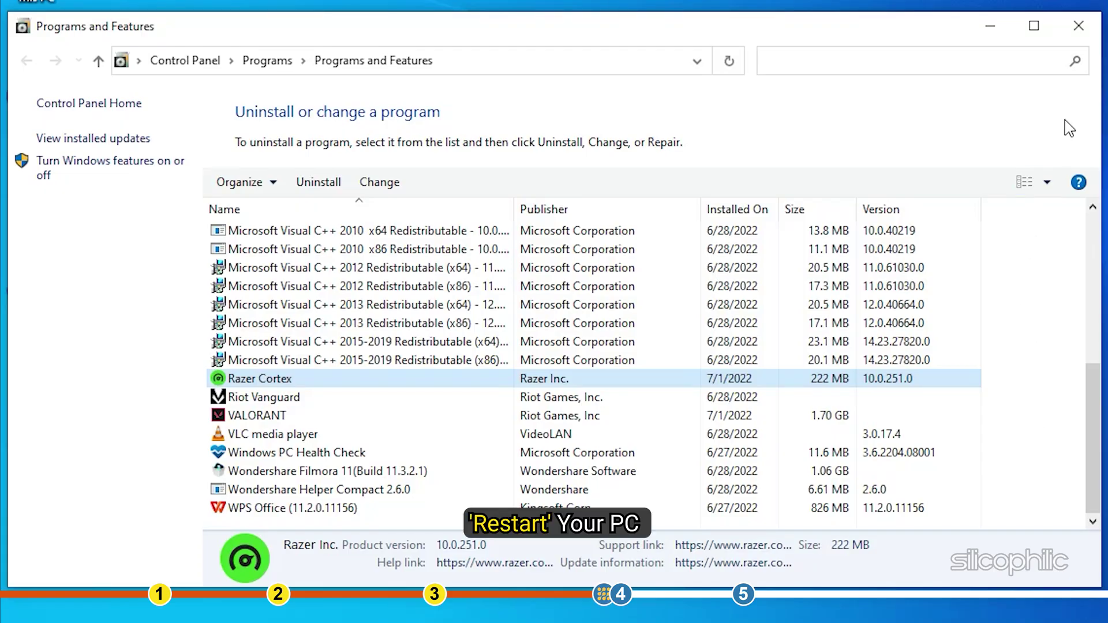
{"action": "left_click", "coordinate": [1070, 10]}
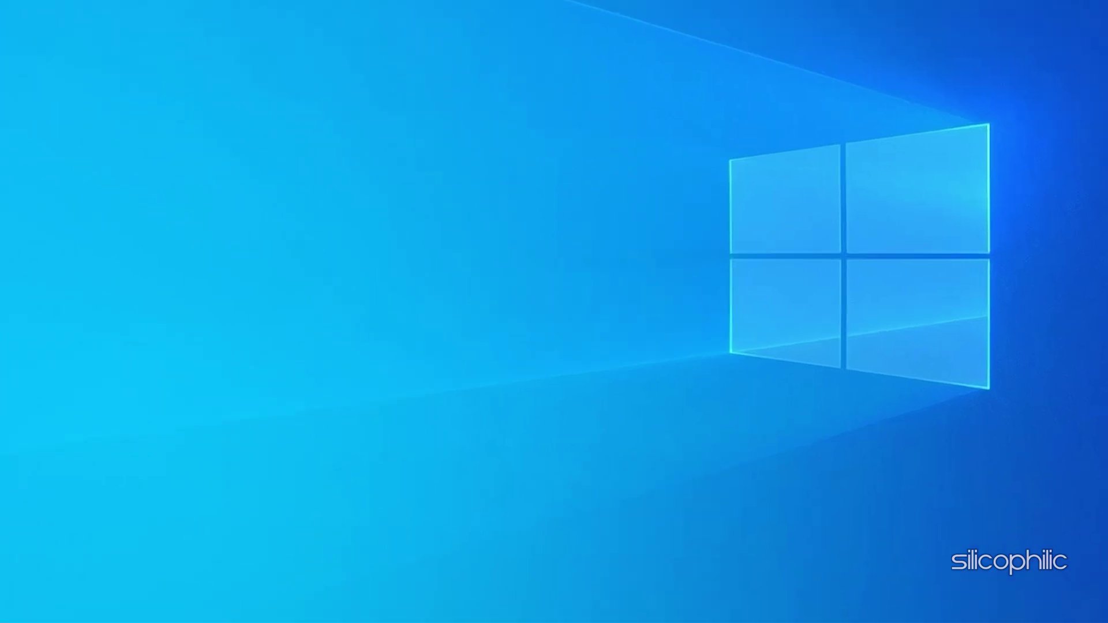
Set VALORANT.exe to High priority in Task Manager's Details list and confirm the change.
{"action": "right_click", "coordinate": [539, 607]}
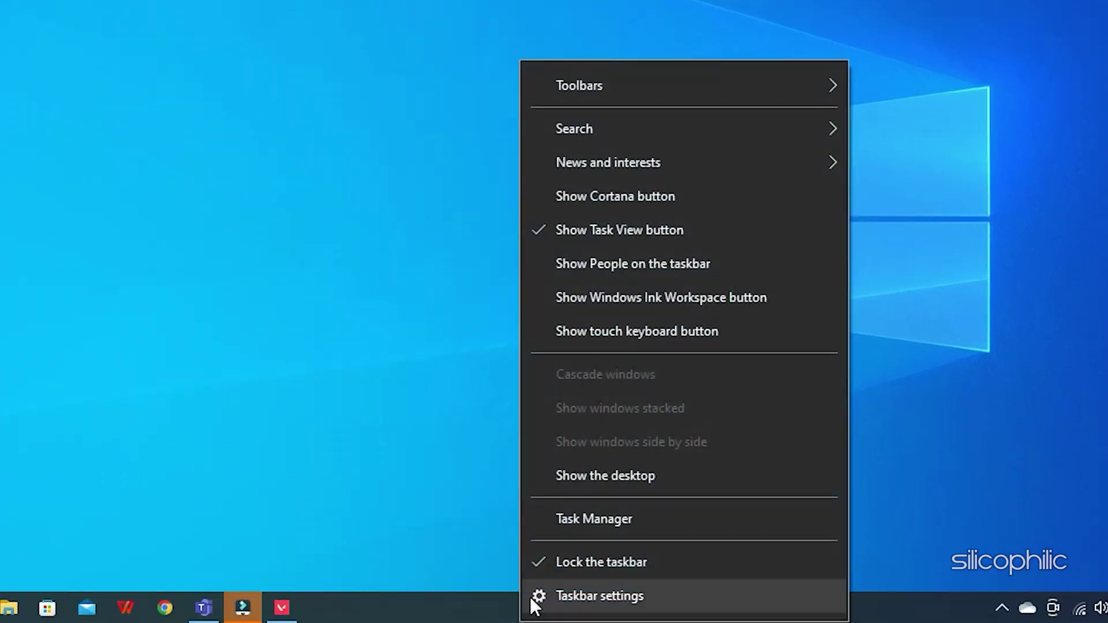
{"action": "left_click", "coordinate": [570, 522]}
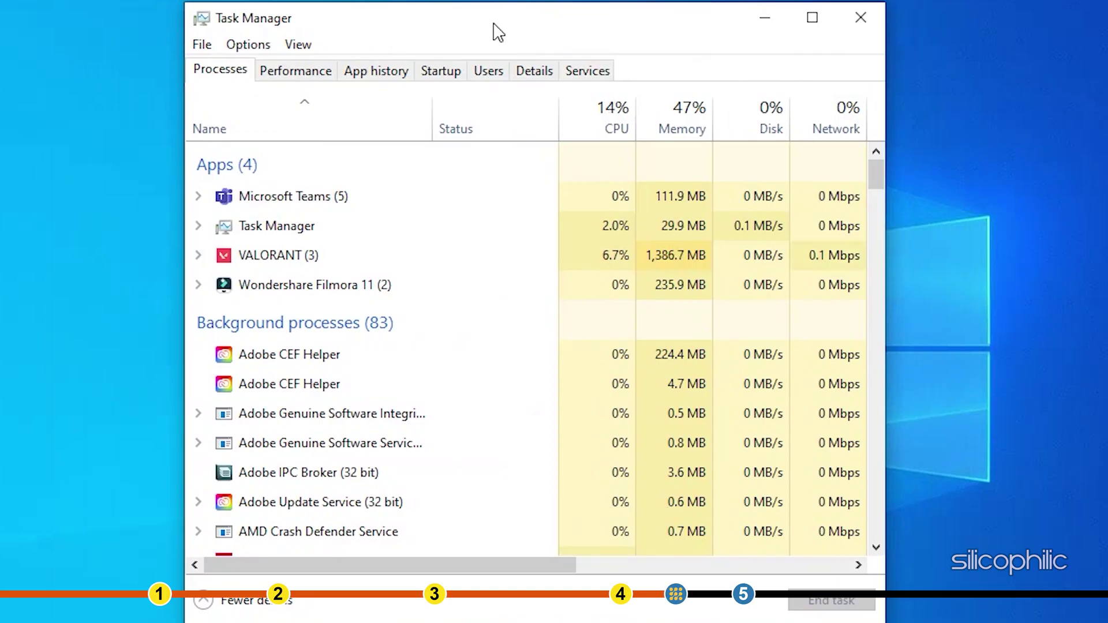
{"action": "left_click", "coordinate": [536, 71]}
{"action": "scroll", "coordinate": [511, 340], "scroll_direction": "down", "scroll_amount": 1}
{"action": "scroll", "coordinate": [510, 341], "scroll_direction": "down", "scroll_amount": 20}
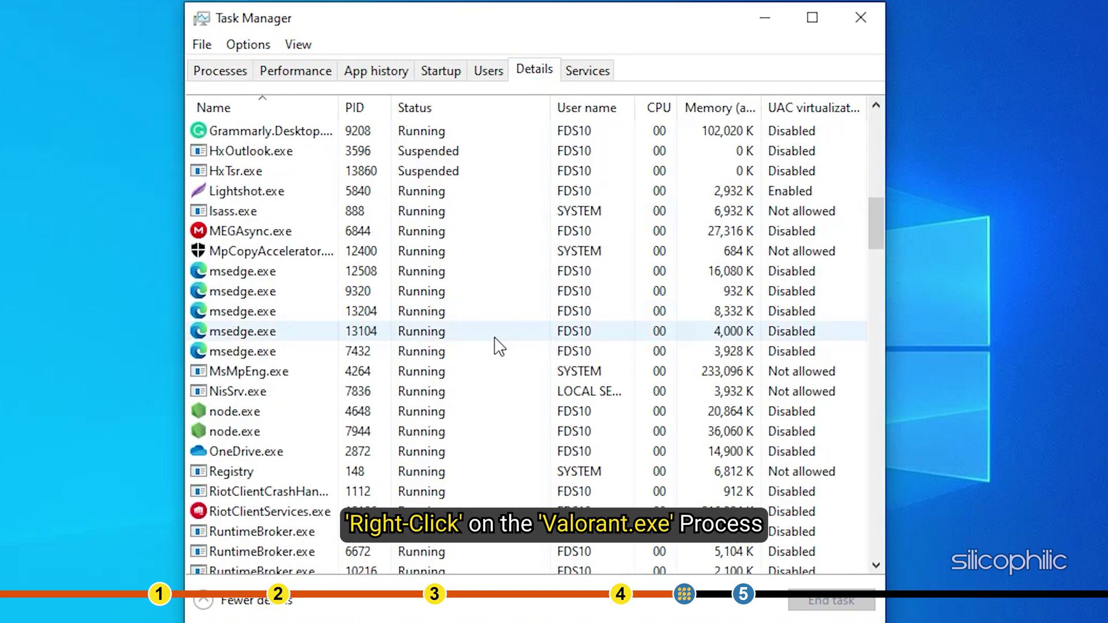
{"action": "scroll", "coordinate": [466, 364], "scroll_direction": "down", "scroll_amount": 10}
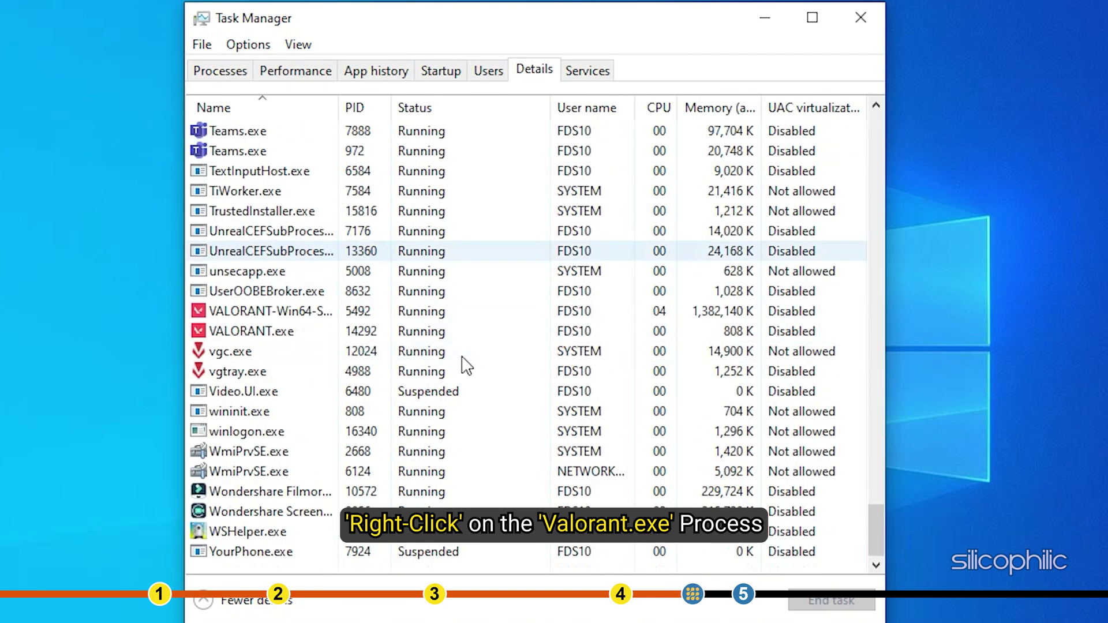
{"action": "right_click", "coordinate": [283, 330]}
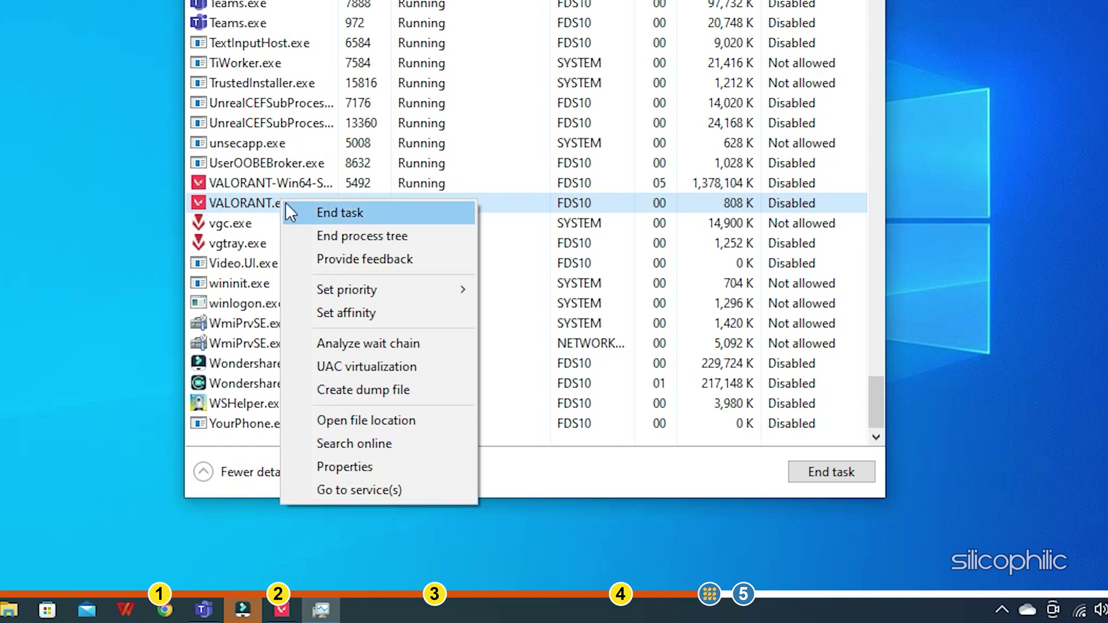
{"action": "mouse_move", "coordinate": [329, 297]}
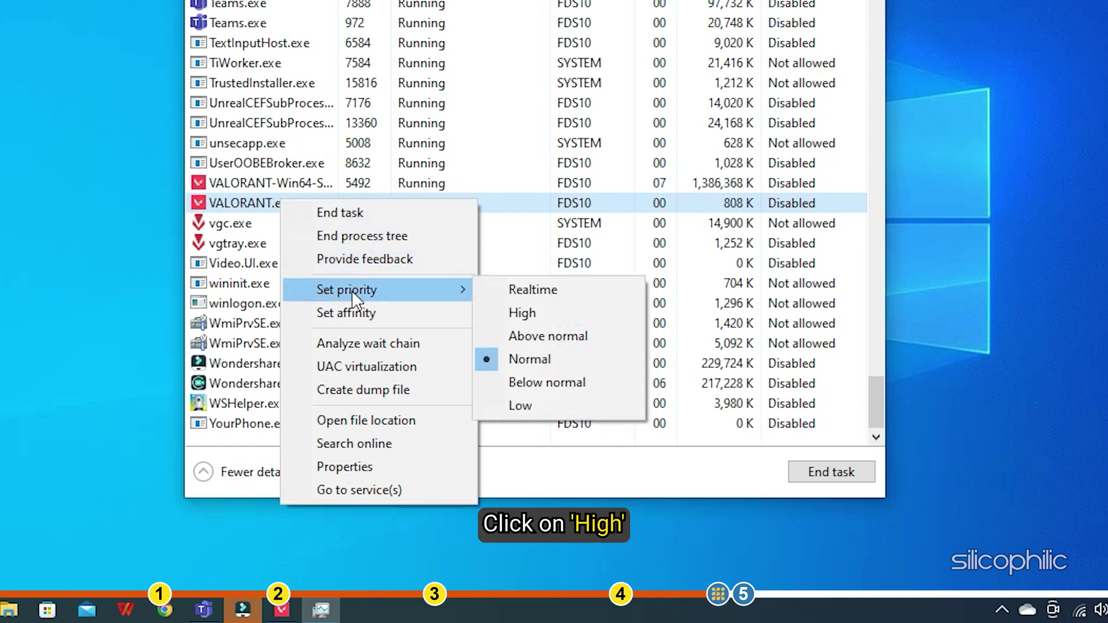
{"action": "left_click", "coordinate": [500, 314]}
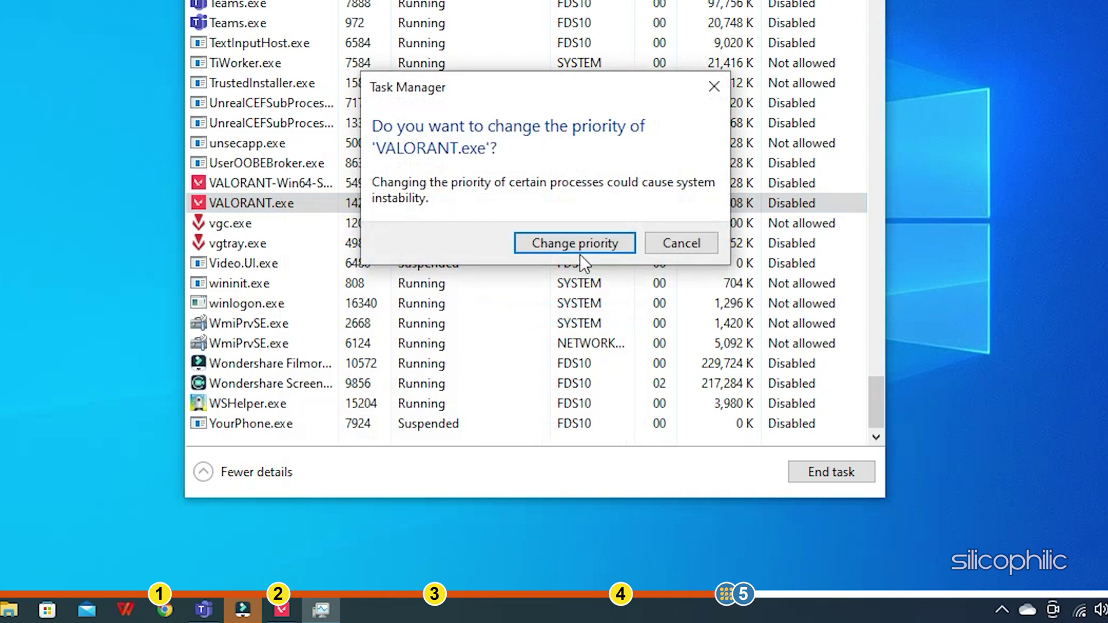
{"action": "left_click", "coordinate": [579, 253]}
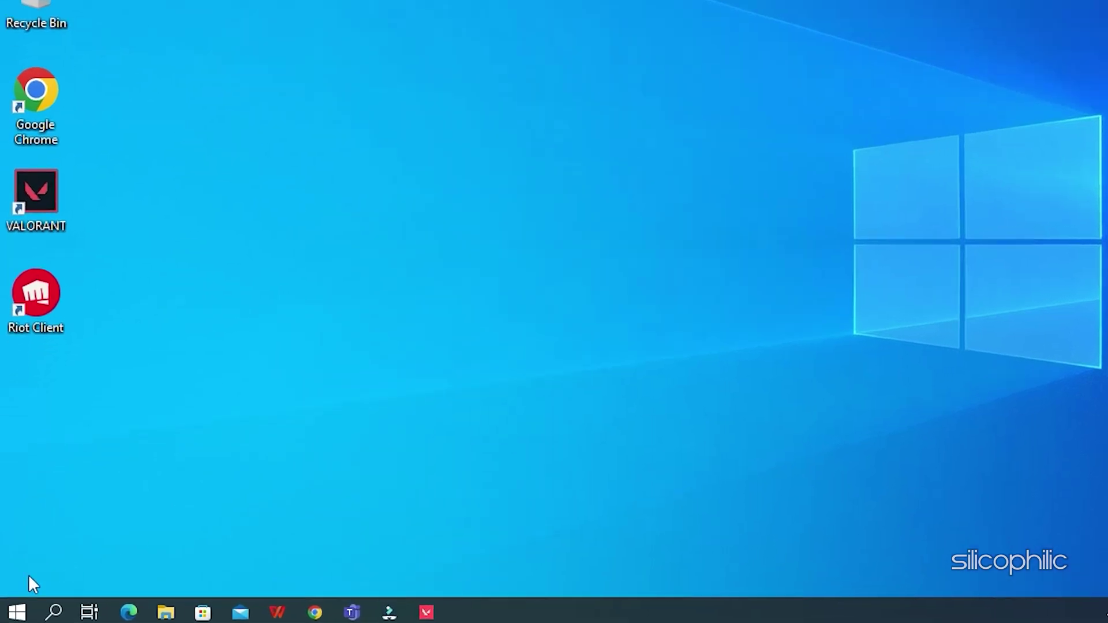
Launch Device Manager from the Start button's Win+X menu.
{"action": "right_click", "coordinate": [17, 612]}
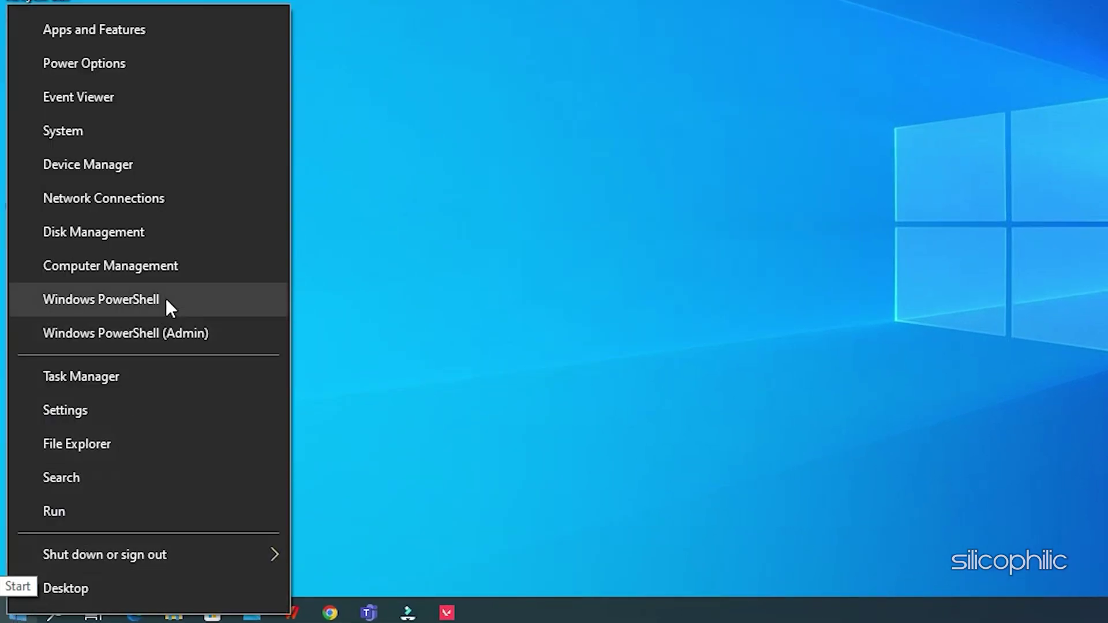
{"action": "left_click", "coordinate": [174, 171]}
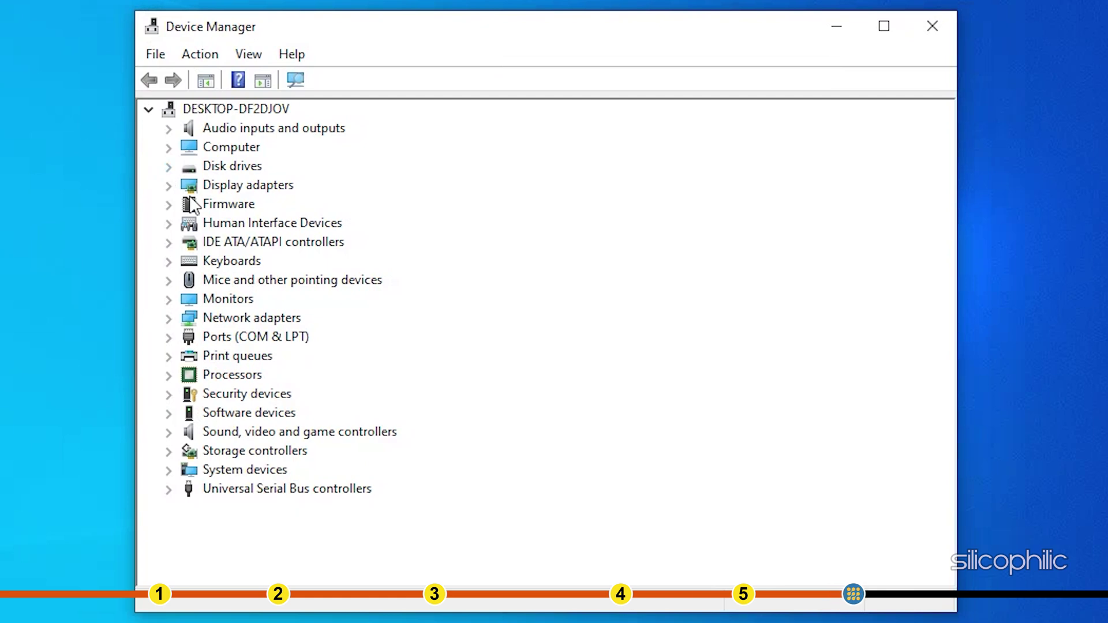
Under Display adapters, update the AMD Radeon(TM) Graphics driver by searching automatically.
{"action": "left_click", "coordinate": [169, 186]}
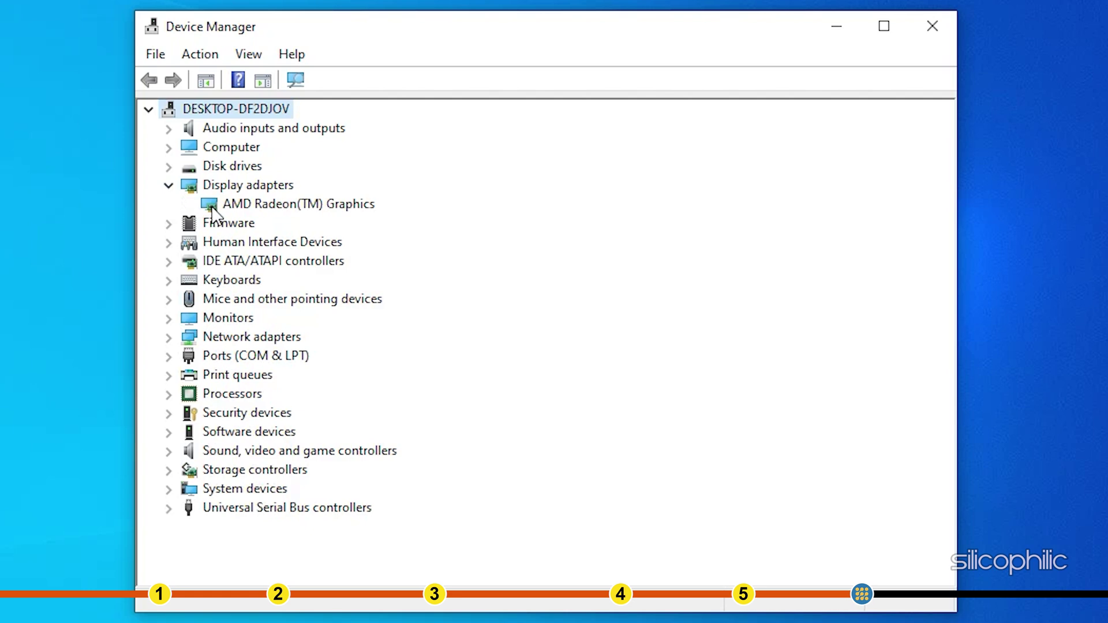
{"action": "right_click", "coordinate": [211, 206]}
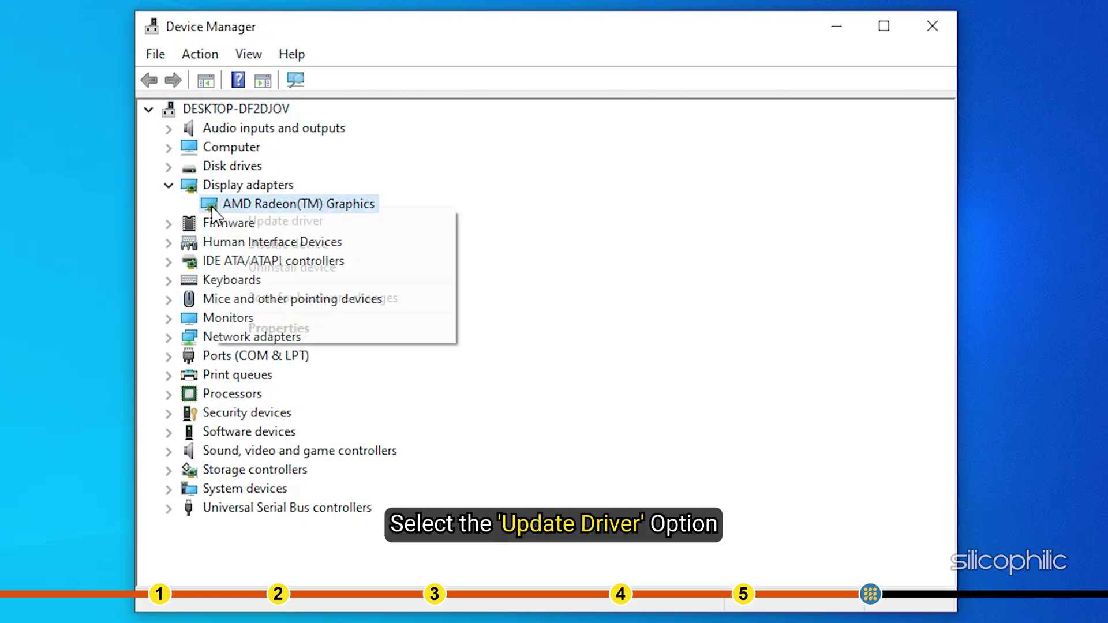
{"action": "left_click", "coordinate": [272, 226]}
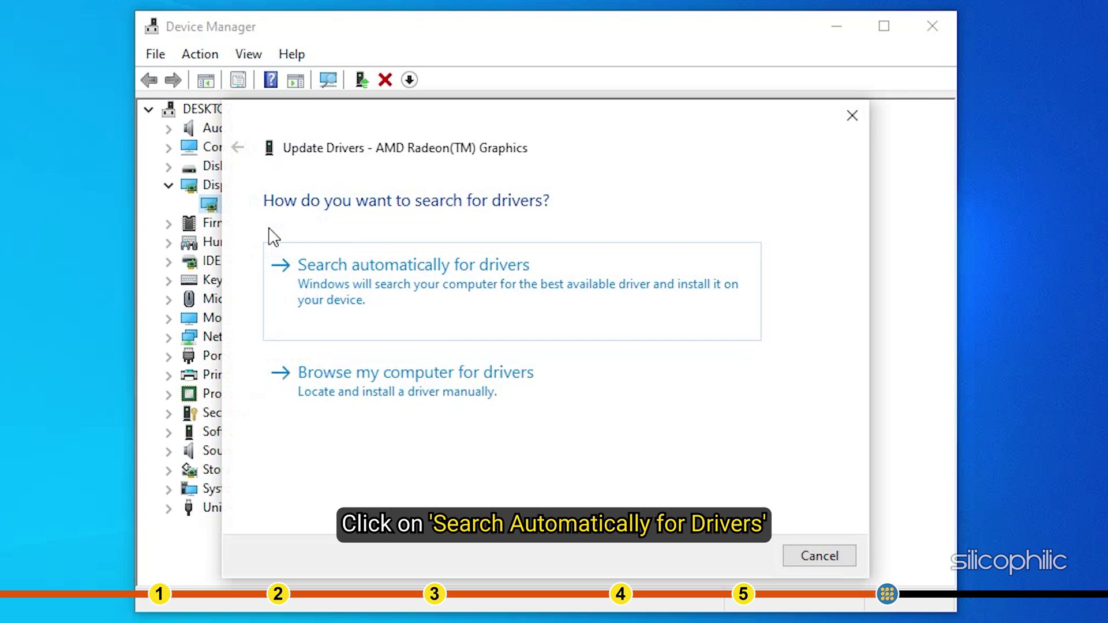
{"action": "left_click", "coordinate": [366, 287]}
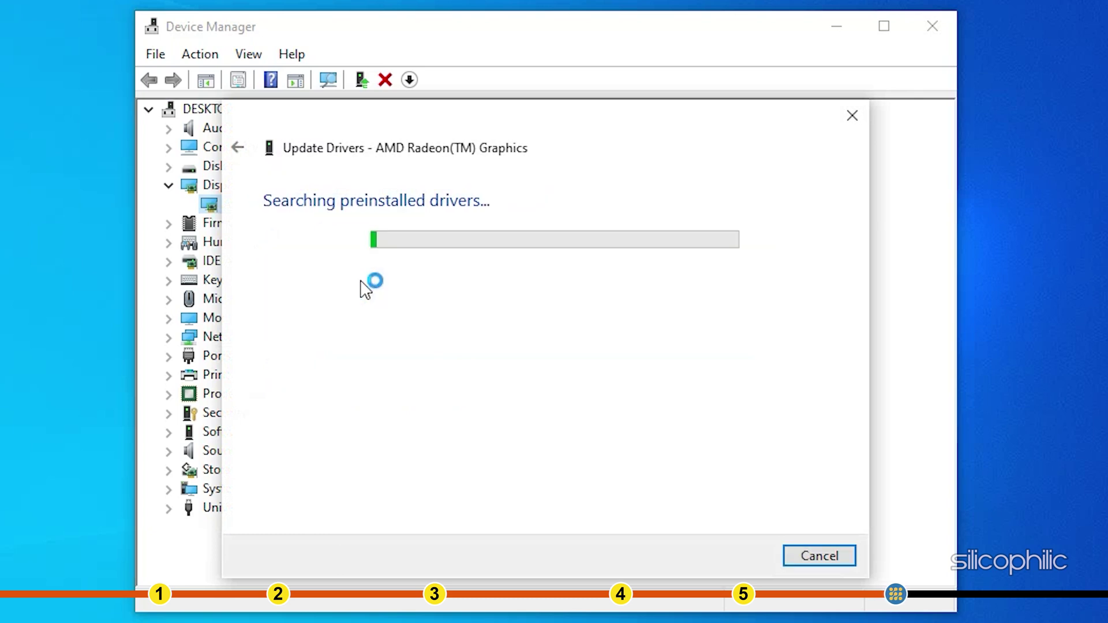